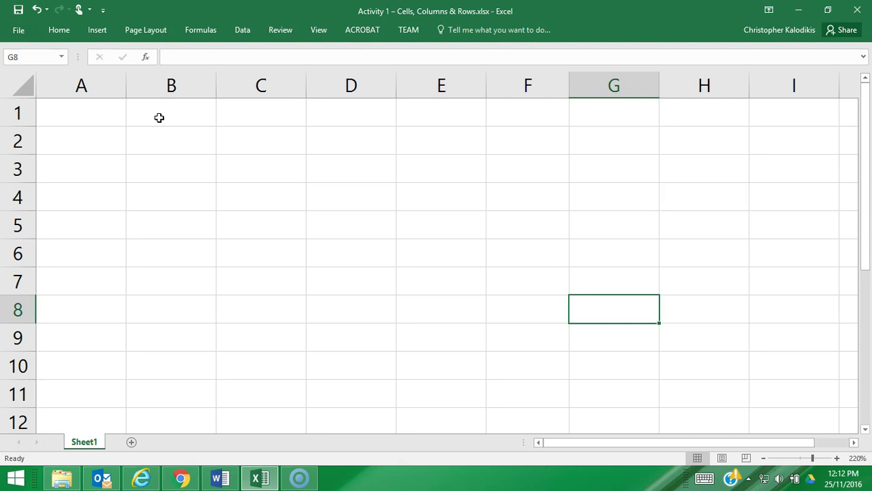
# - Select whole columns A through H one at a time, ending back on column A
pyautogui.click(93, 80)
pyautogui.click(155, 81)
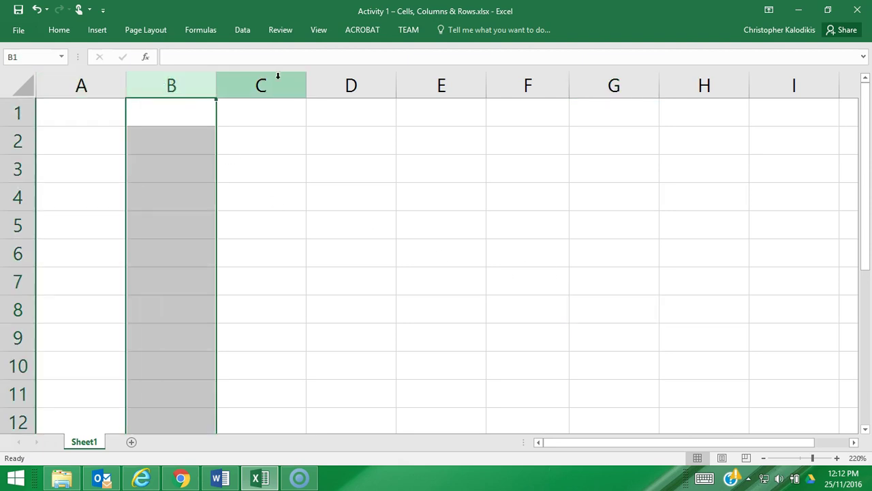
pyautogui.click(285, 79)
pyautogui.click(368, 82)
pyautogui.click(457, 84)
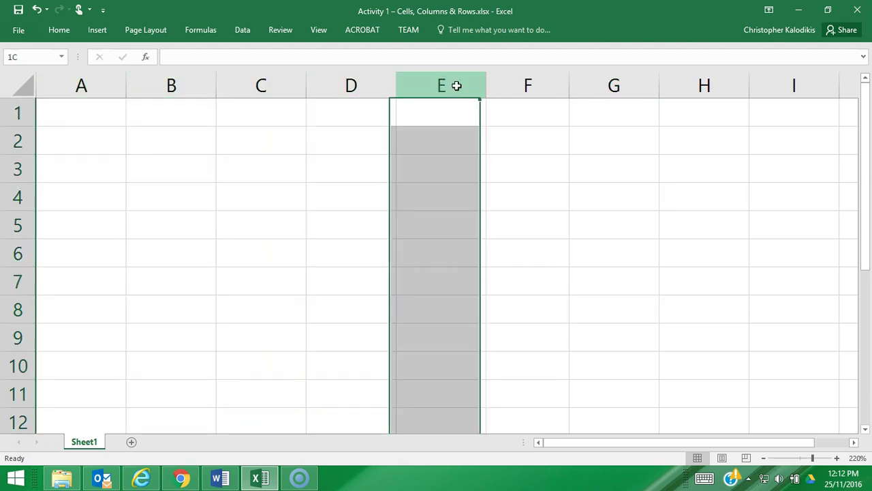
pyautogui.click(539, 81)
pyautogui.click(615, 84)
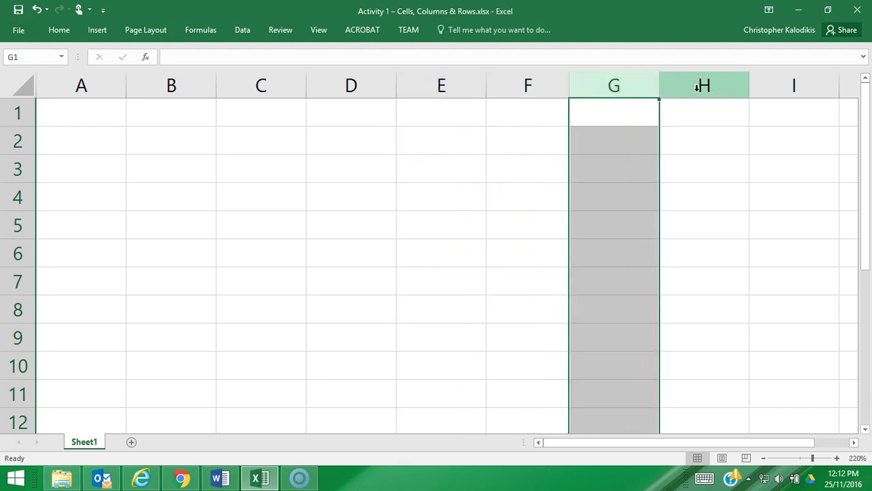
pyautogui.click(702, 84)
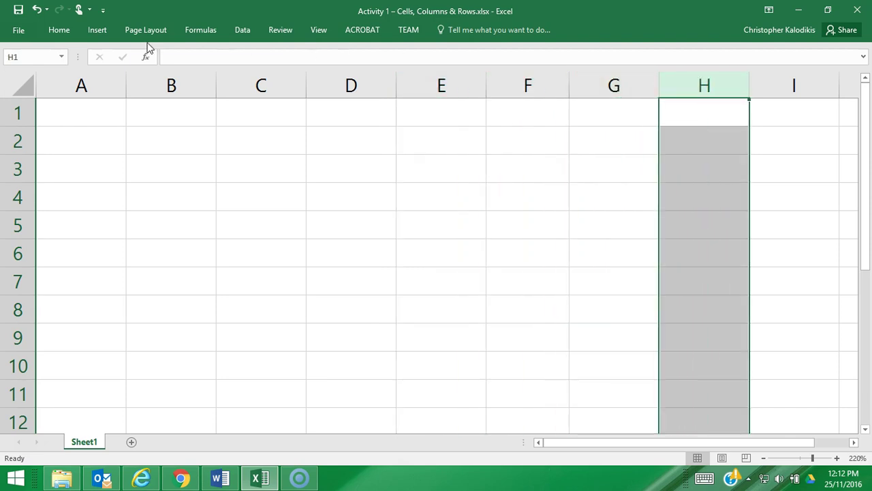
pyautogui.click(96, 80)
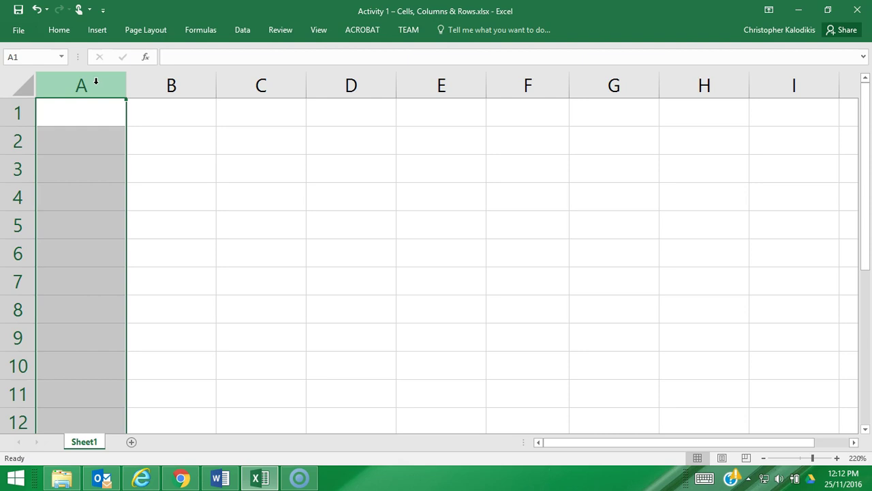
# - Drop the column selection and select whole rows 1 through 7 one at a time
pyautogui.click(248, 165)
pyautogui.click(19, 114)
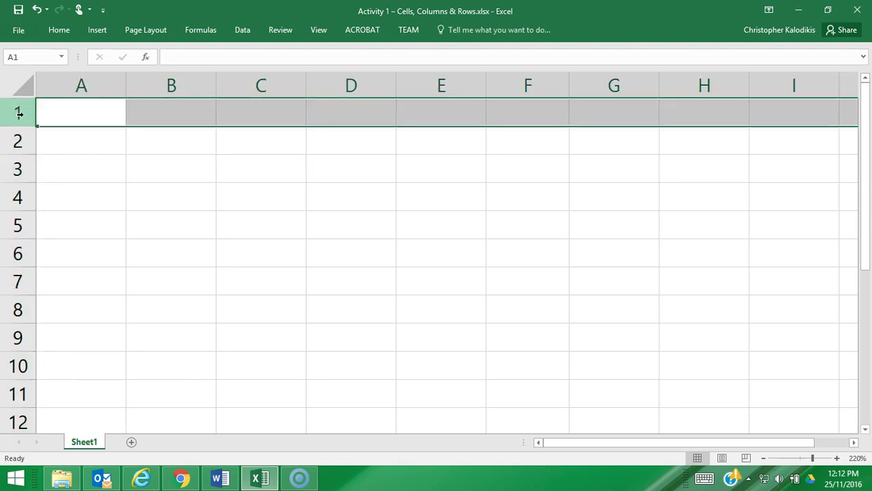
pyautogui.click(18, 141)
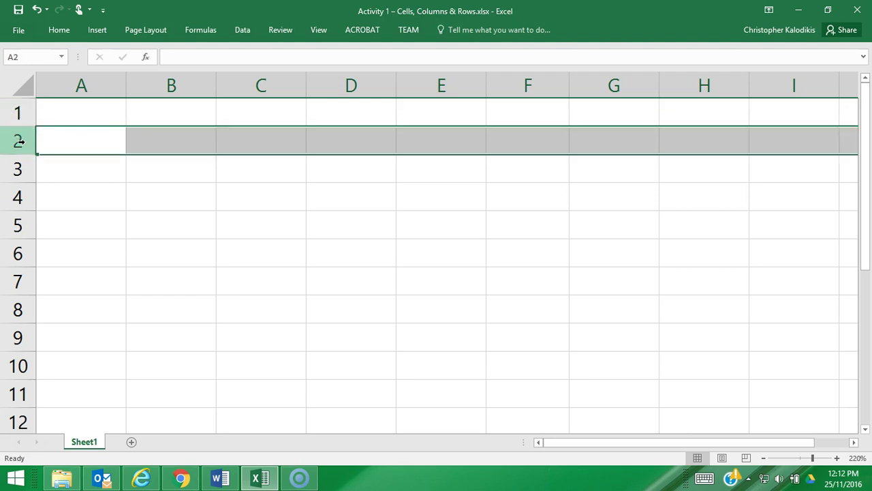
pyautogui.click(17, 168)
pyautogui.click(16, 198)
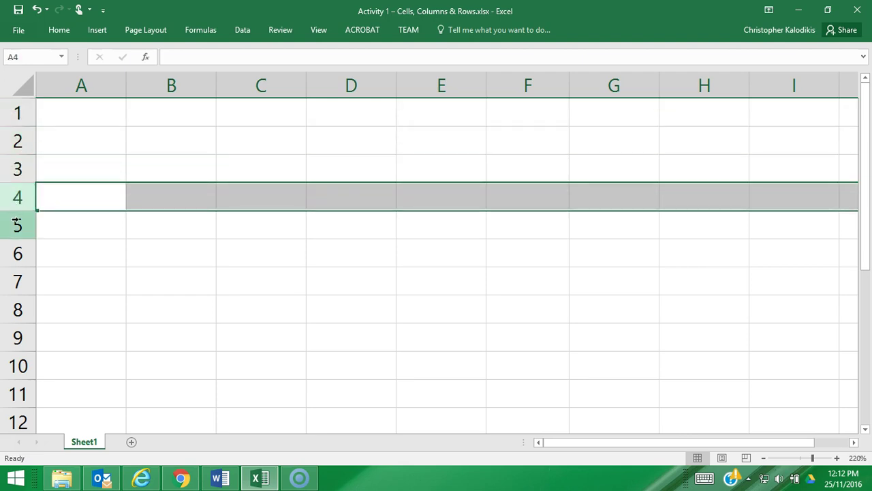
pyautogui.click(17, 225)
pyautogui.click(17, 253)
pyautogui.click(18, 281)
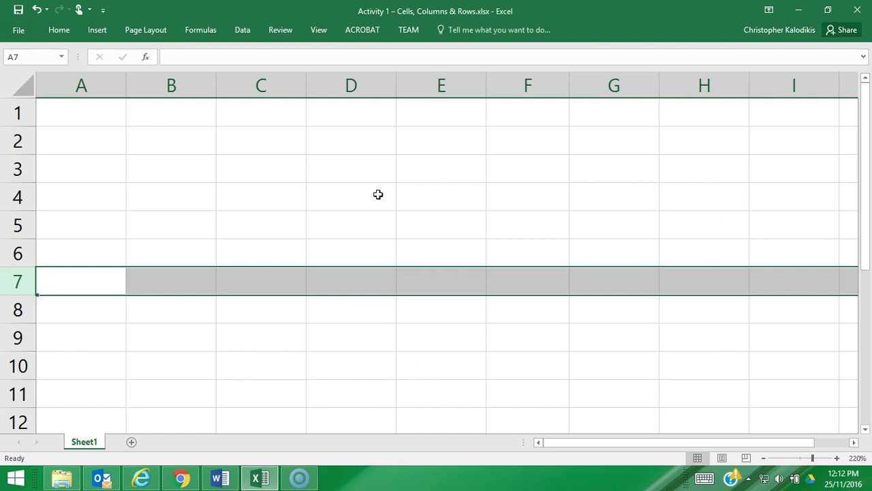
# - Make C4, then B2, then E7 the active cell
pyautogui.click(241, 194)
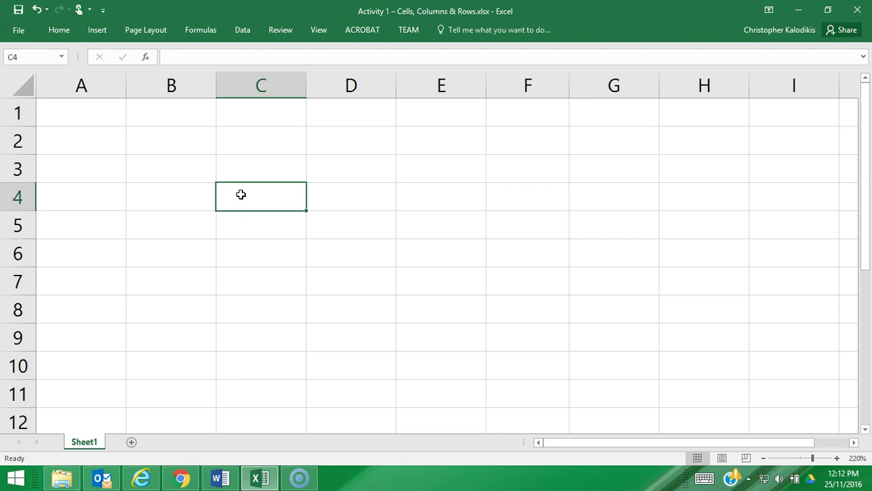
pyautogui.click(150, 133)
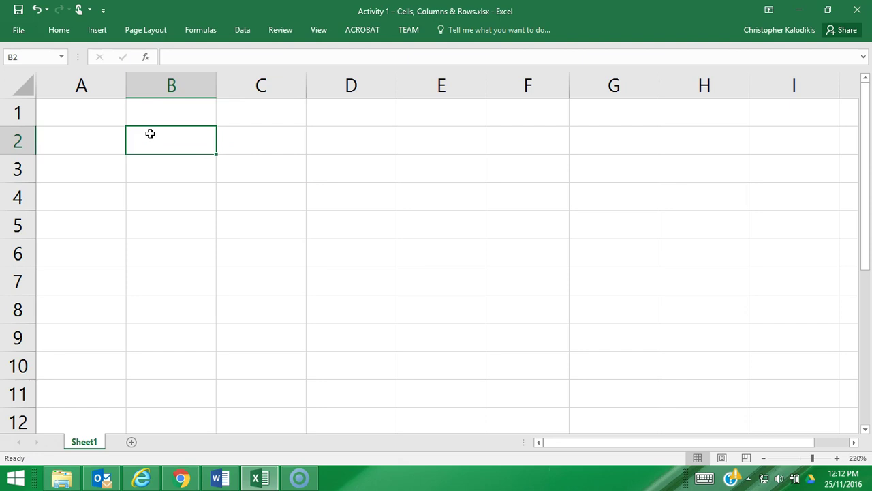
pyautogui.click(455, 282)
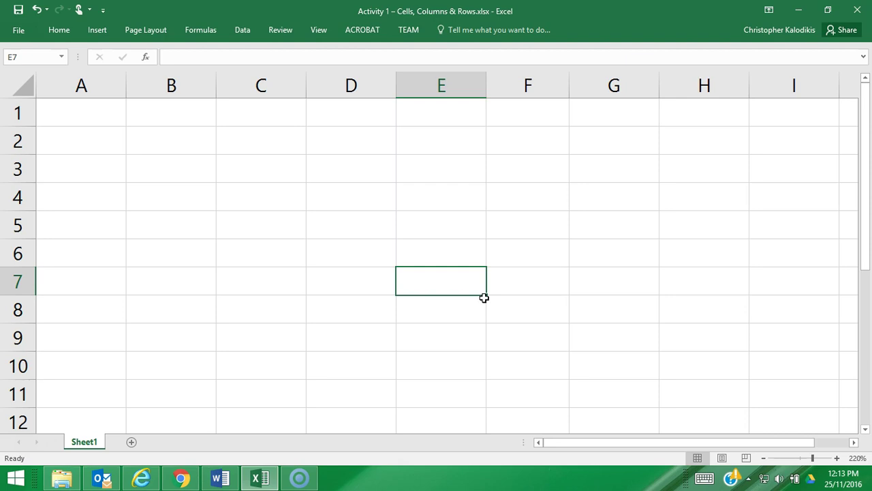
# - Enter the headings 'Number 1' in A1 and 'Number 2' in B1
pyautogui.click(90, 112)
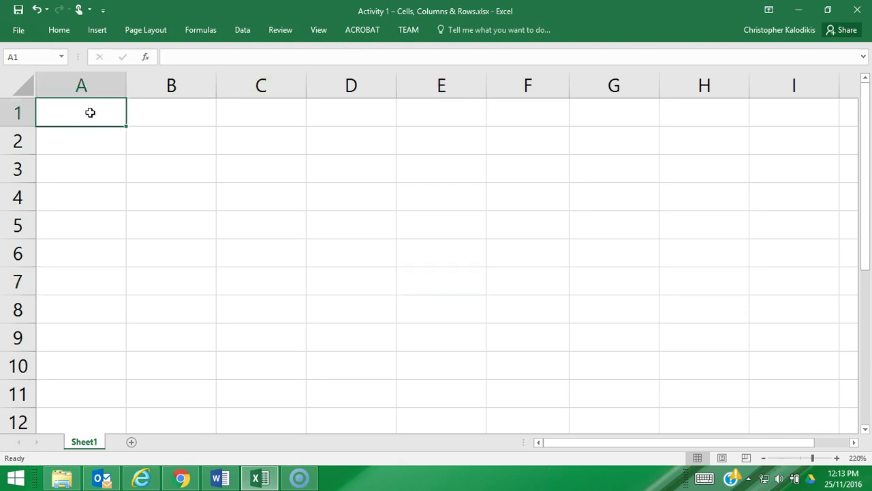
pyautogui.write('Number 1')
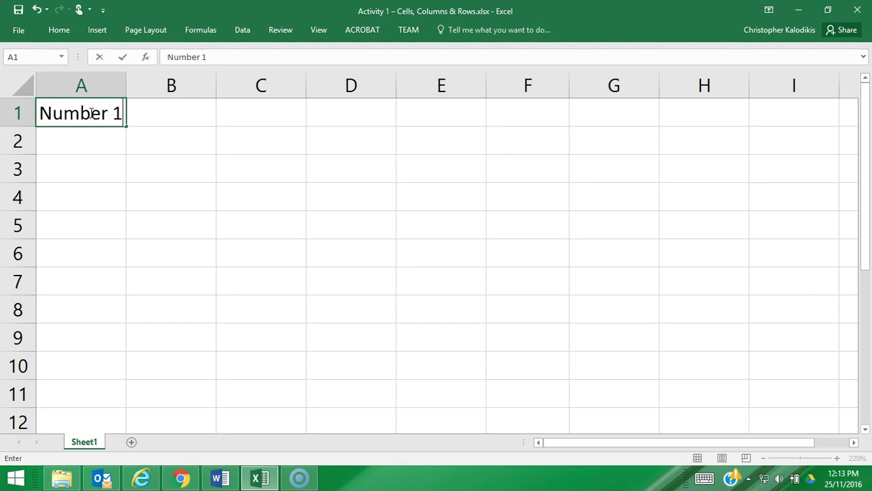
pyautogui.press('Tab')
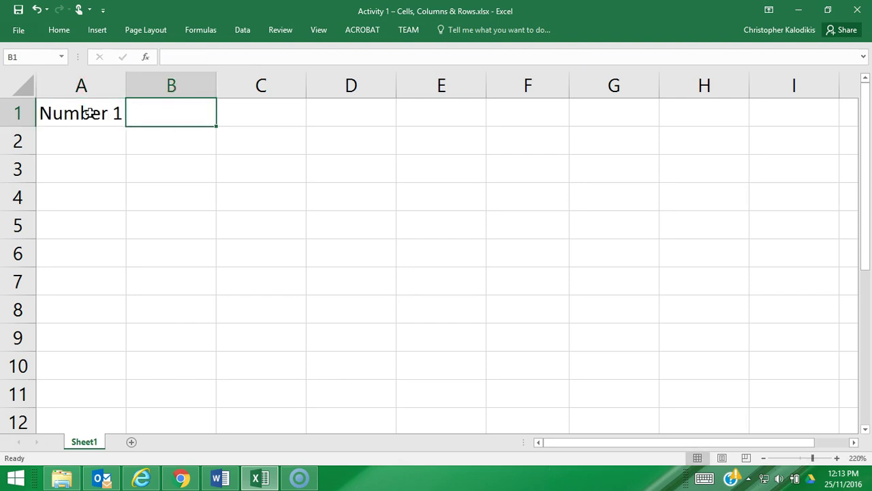
pyautogui.write('Number 2')
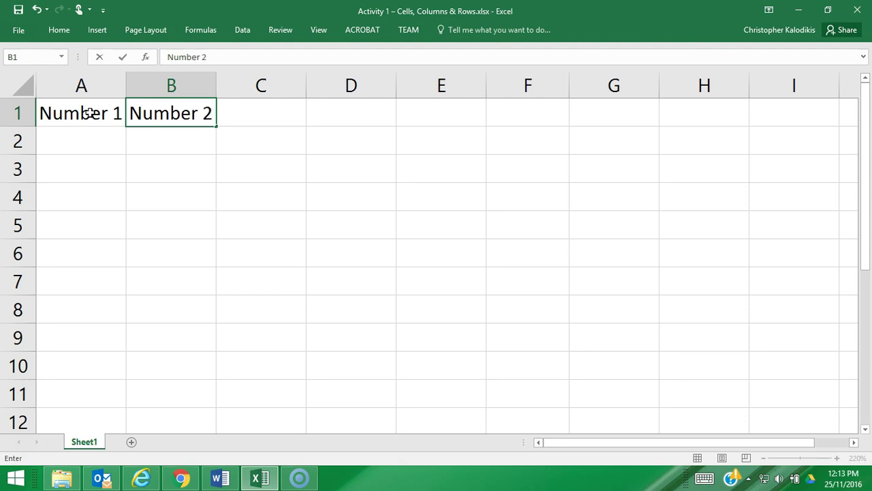
pyautogui.press('Return')
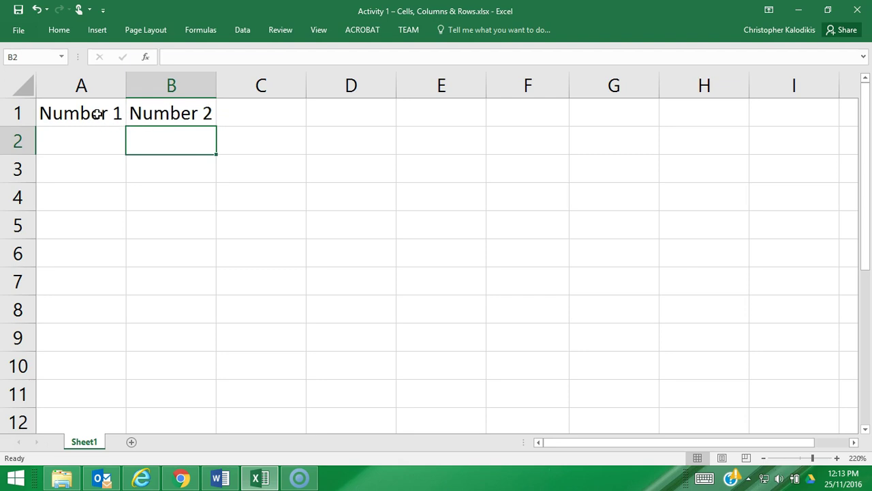
# - Fill A1:B1 rightward to E1 so the headings continue to 'Number 5'
pyautogui.moveTo(97, 114); pyautogui.dragTo(205, 116)
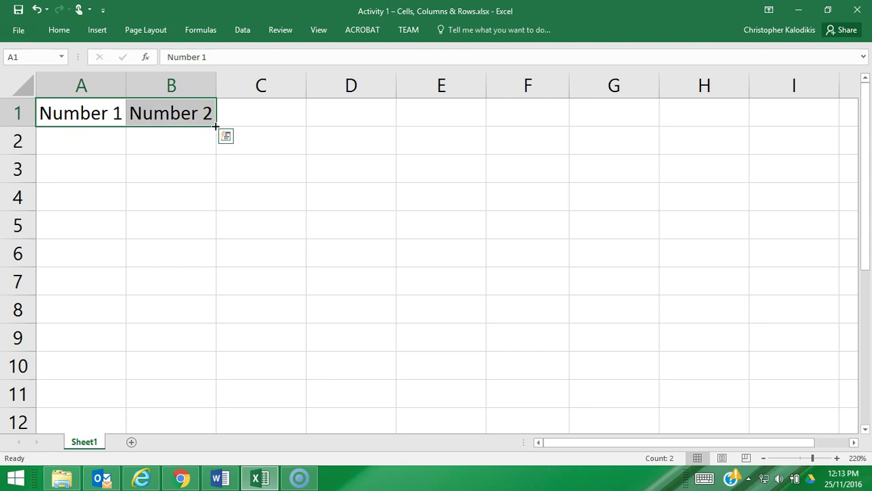
pyautogui.moveTo(215, 126); pyautogui.dragTo(454, 119)
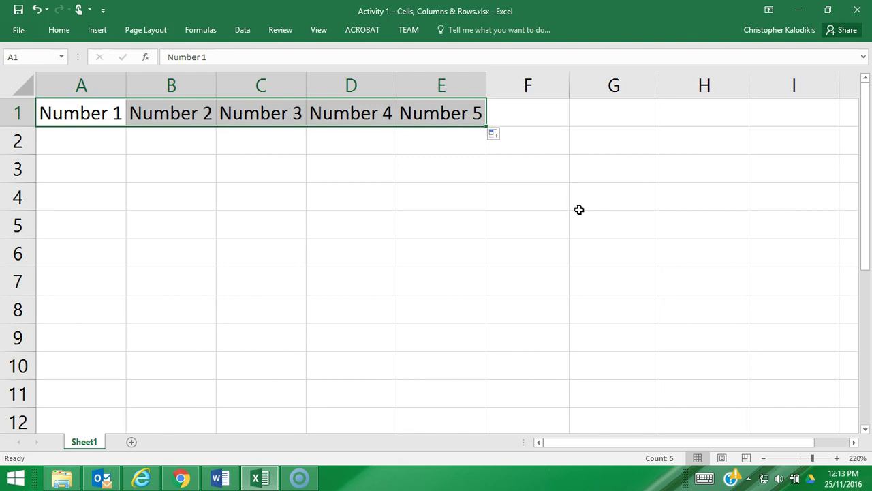
pyautogui.click(580, 206)
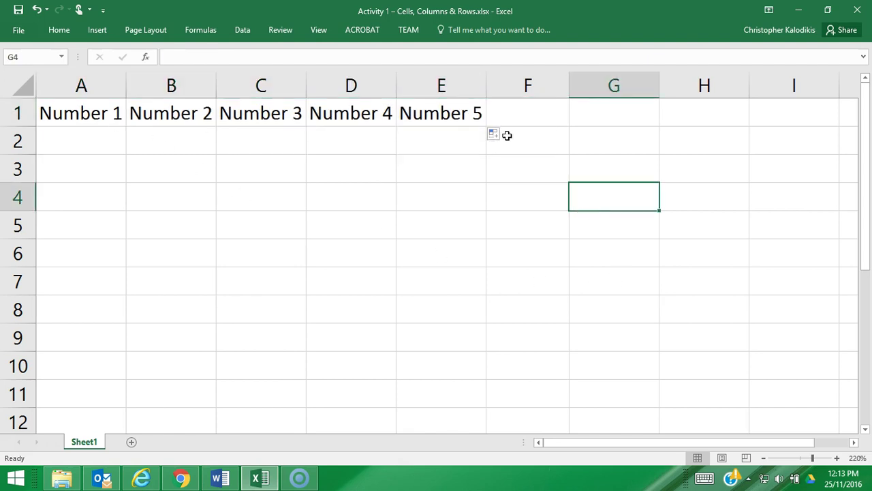
# - Enter the heading 'Total:' in cell F1
pyautogui.click(526, 114)
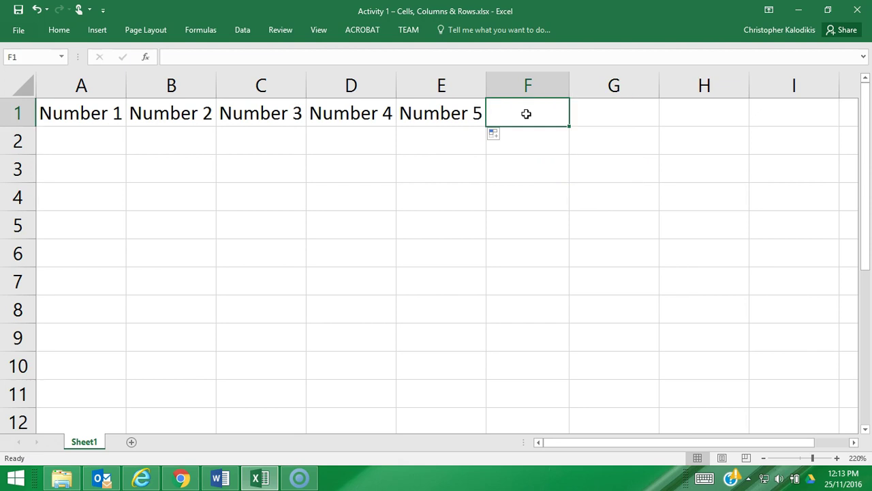
pyautogui.write('Total')
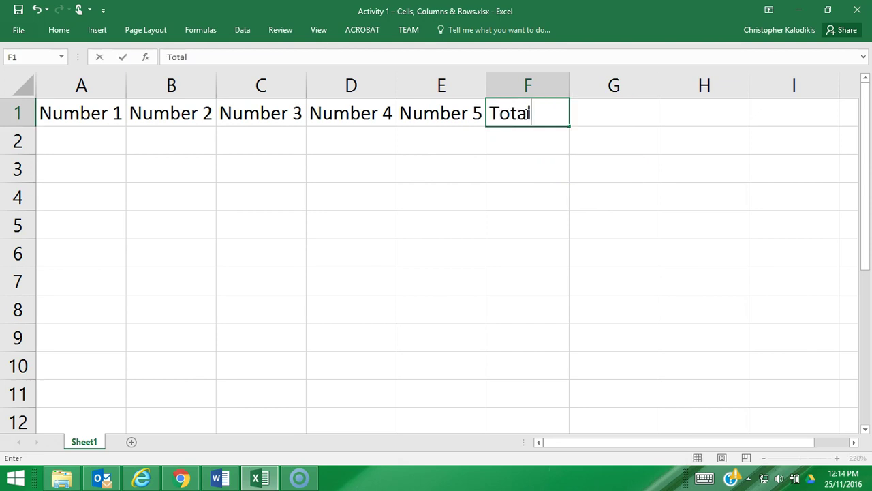
pyautogui.write(':')
pyautogui.press('Return')
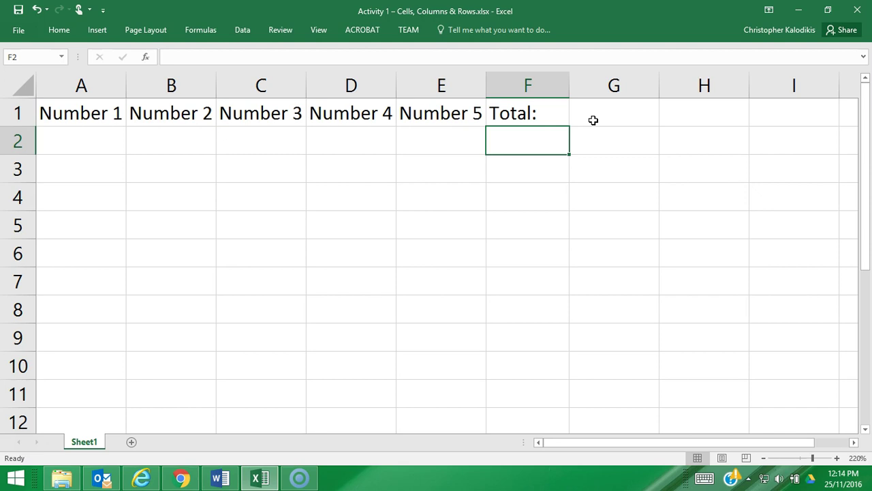
# - Enter the value 1 in each cell from A2 through E2
pyautogui.click(68, 144)
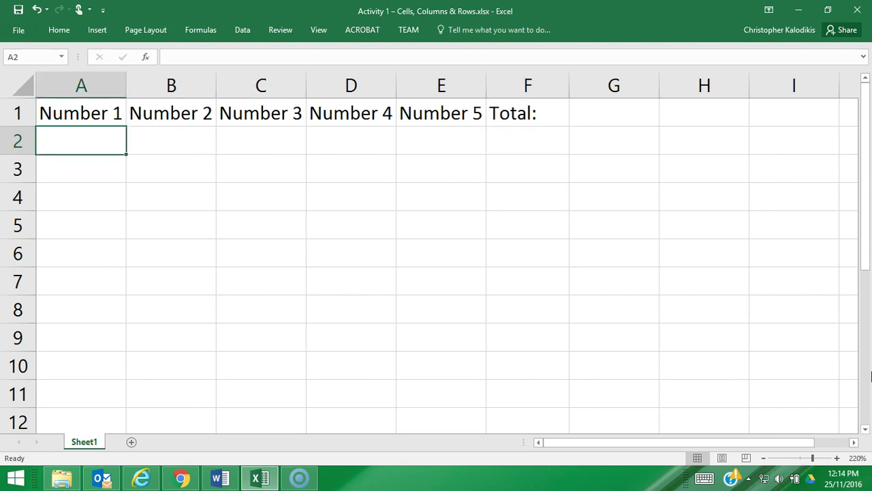
pyautogui.write('1')
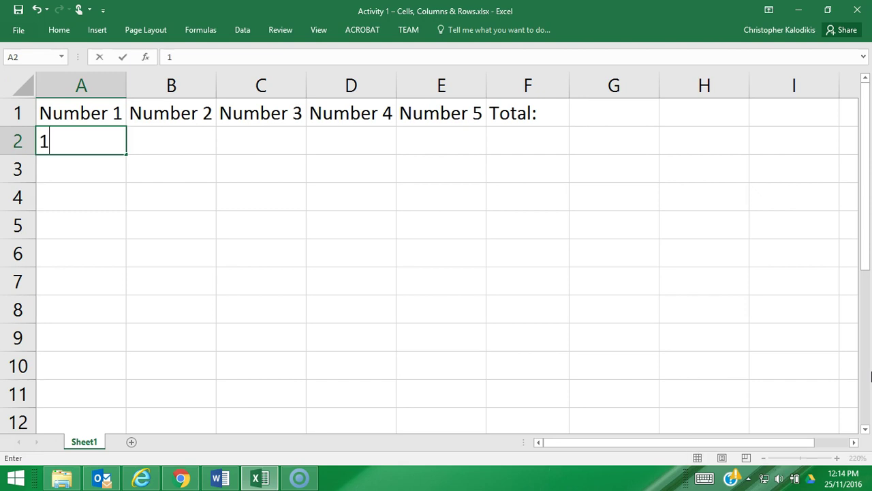
pyautogui.press('Tab')
pyautogui.write('1')
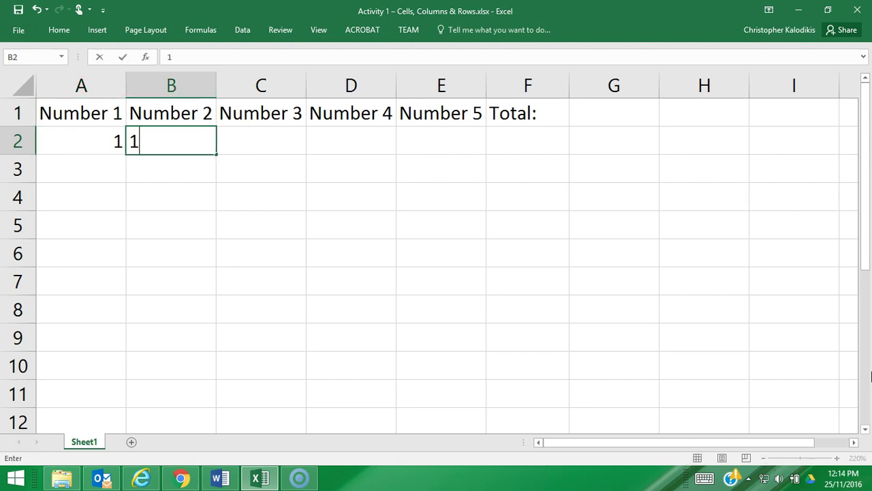
pyautogui.press('Tab')
pyautogui.write('1')
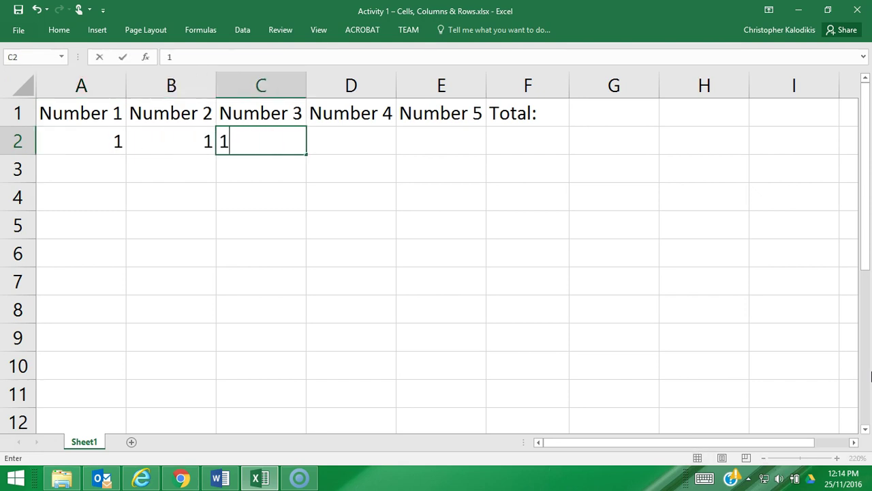
pyautogui.press('Tab')
pyautogui.write('1')
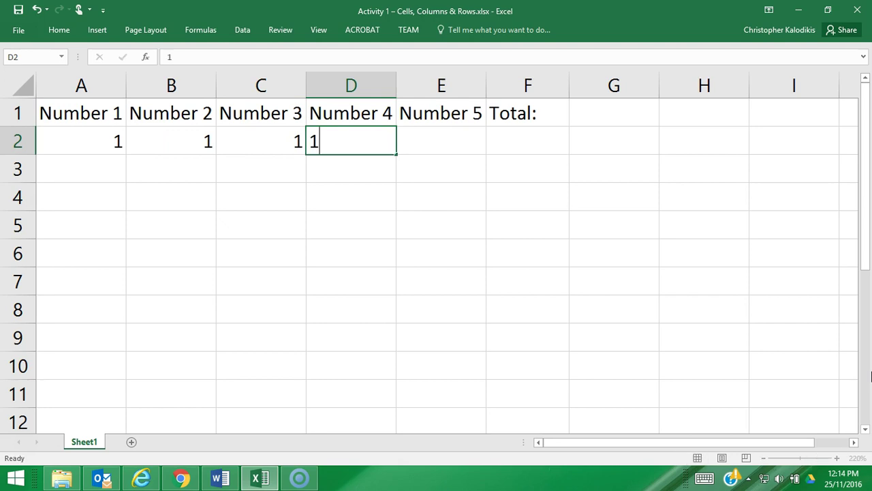
pyautogui.press('Tab')
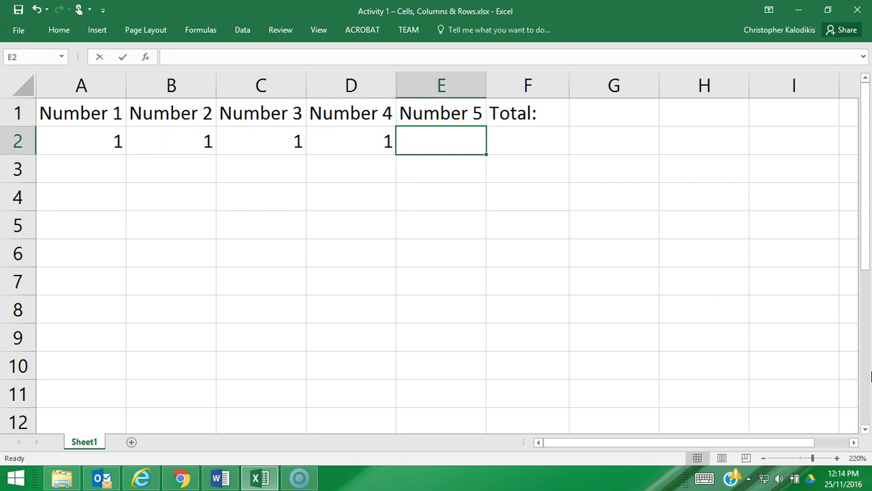
pyautogui.write('1')
pyautogui.press('Tab')
# - Step through the row 2 values A2 to E2, ending on the Total cell F2
pyautogui.press('Left')
pyautogui.press('Left')
pyautogui.press('Left')
pyautogui.press('Left')
pyautogui.press('Left')
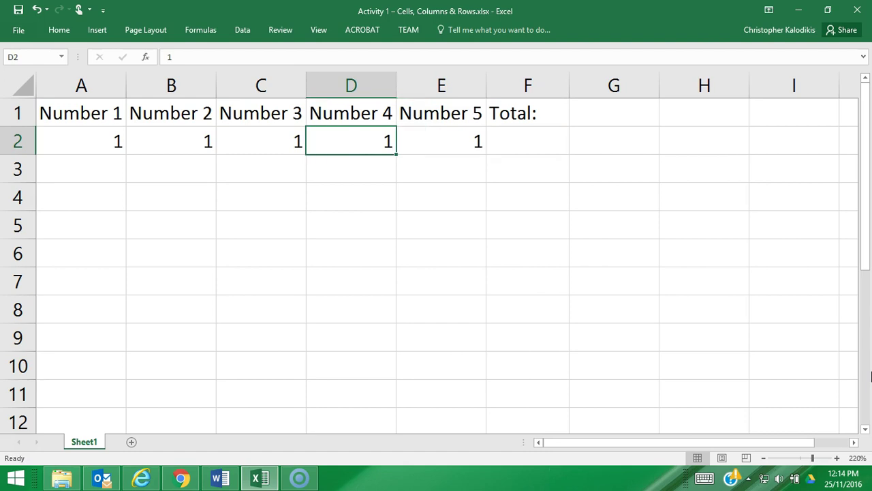
pyautogui.press('Right')
pyautogui.press('Right')
pyautogui.press('Right')
pyautogui.press('Right')
pyautogui.press('Right')
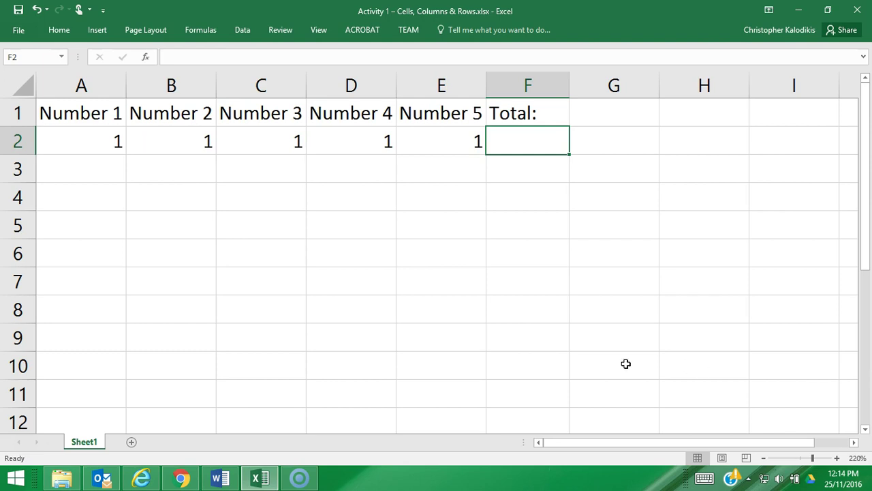
pyautogui.click(78, 141)
pyautogui.click(203, 142)
pyautogui.click(276, 144)
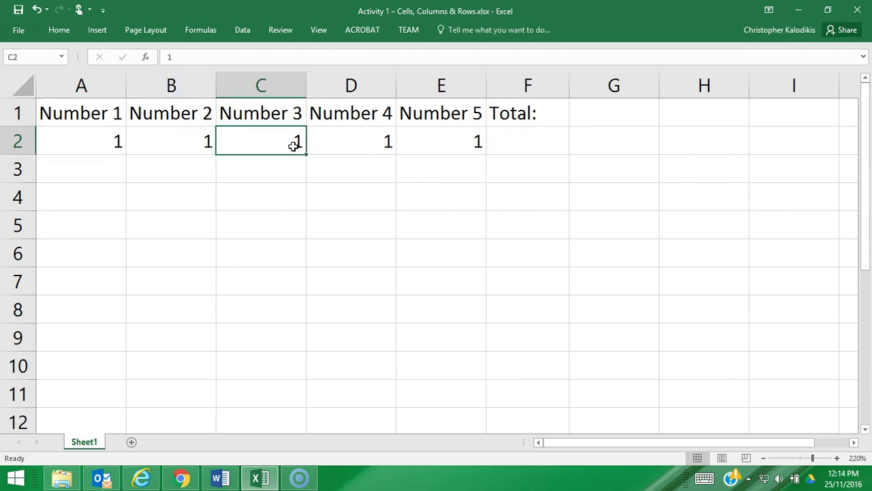
pyautogui.click(337, 147)
pyautogui.click(452, 143)
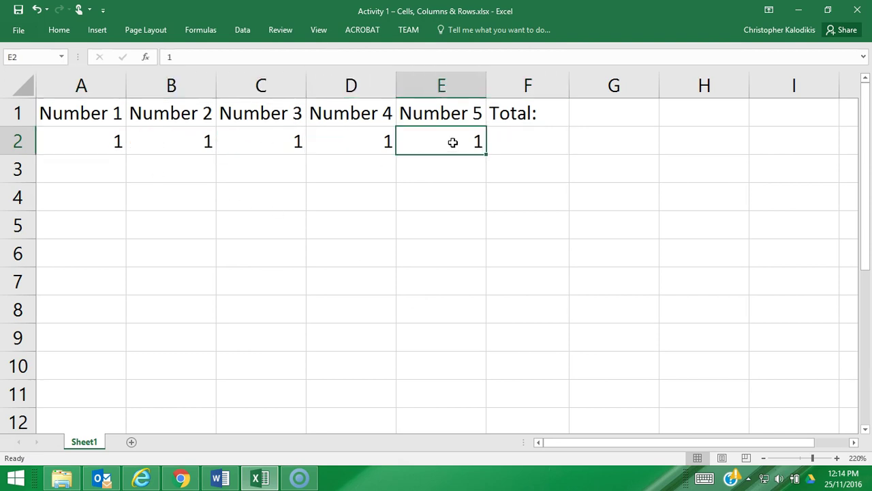
pyautogui.click(545, 137)
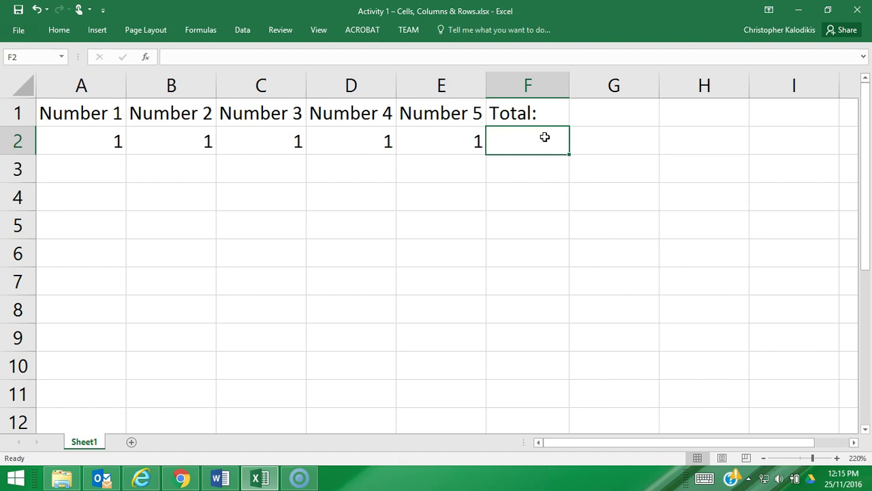
# - Enter the formula =A2+B2+C2+D2+E2 in F2, correcting a mistyped @
pyautogui.write('=')
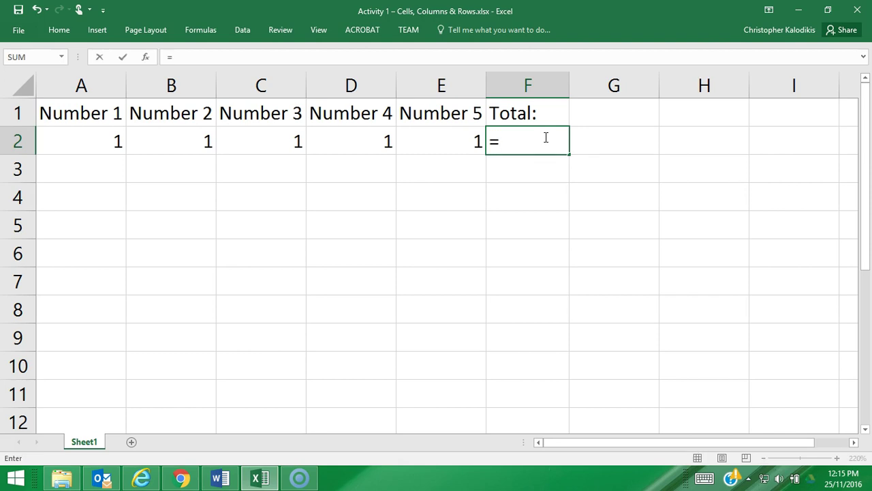
pyautogui.write('A2')
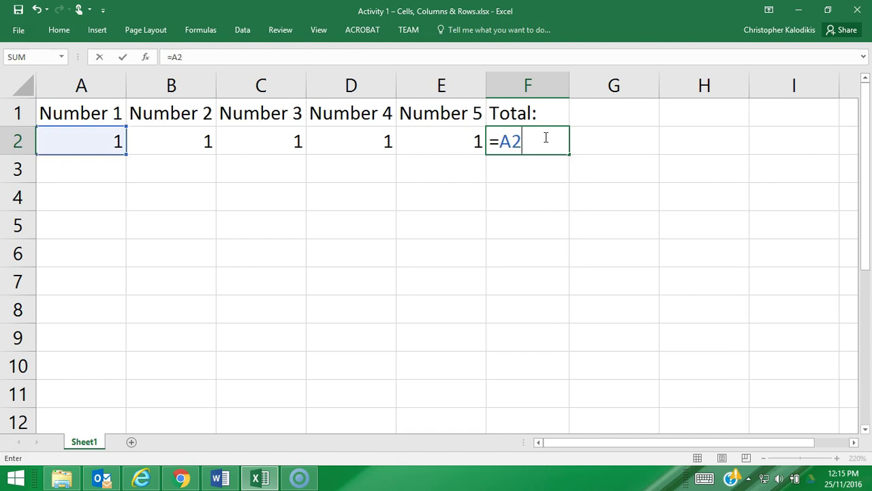
pyautogui.write('+B2')
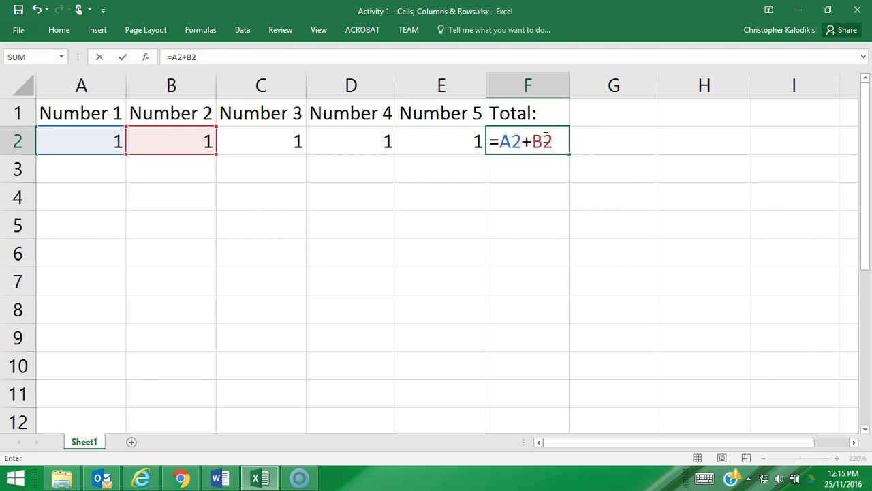
pyautogui.write('+C2')
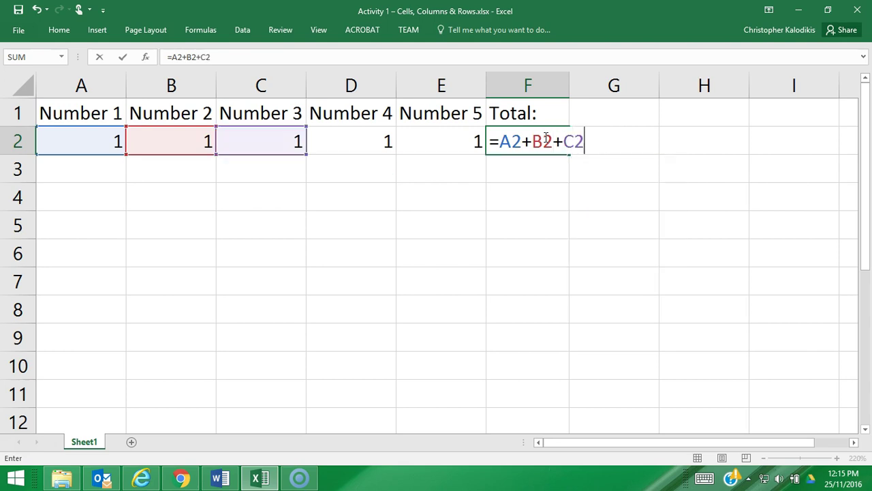
pyautogui.write('+D')
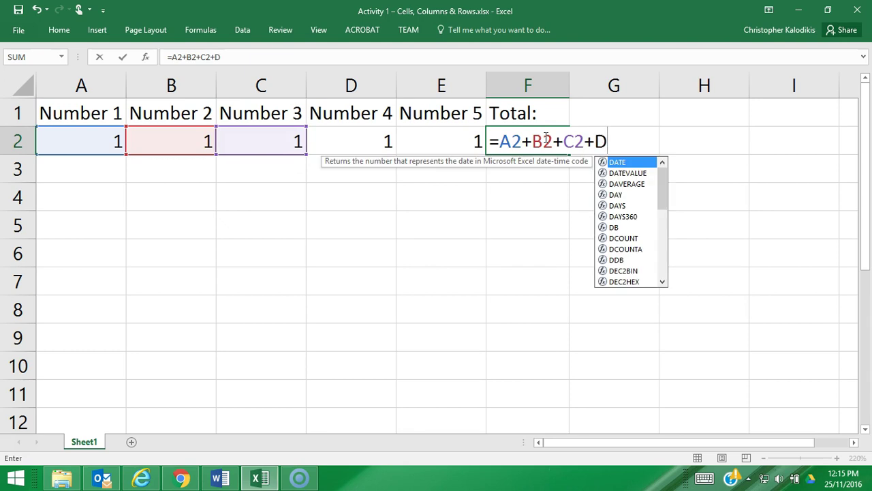
pyautogui.write('@')
pyautogui.press('BackSpace')
pyautogui.write('2')
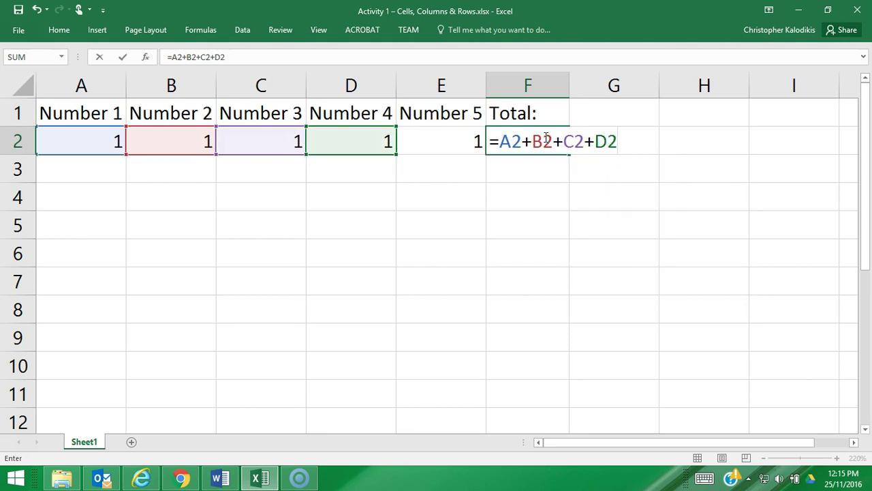
pyautogui.write('+E2')
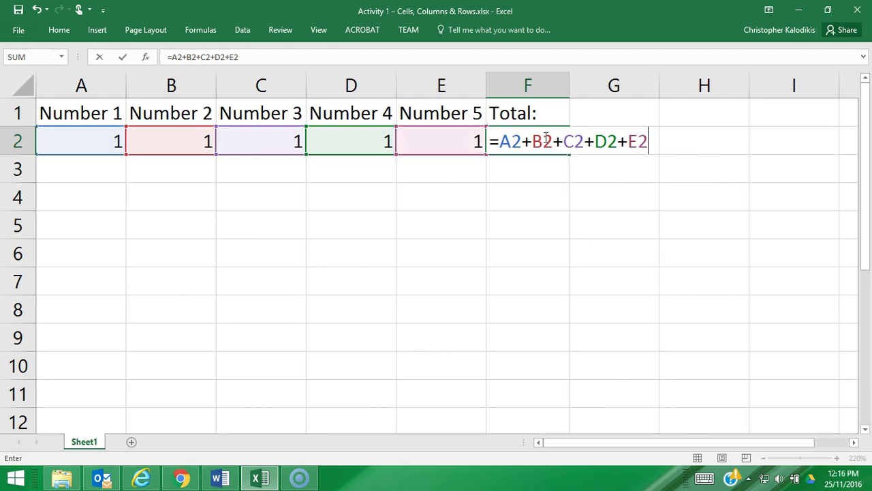
pyautogui.press('Return')
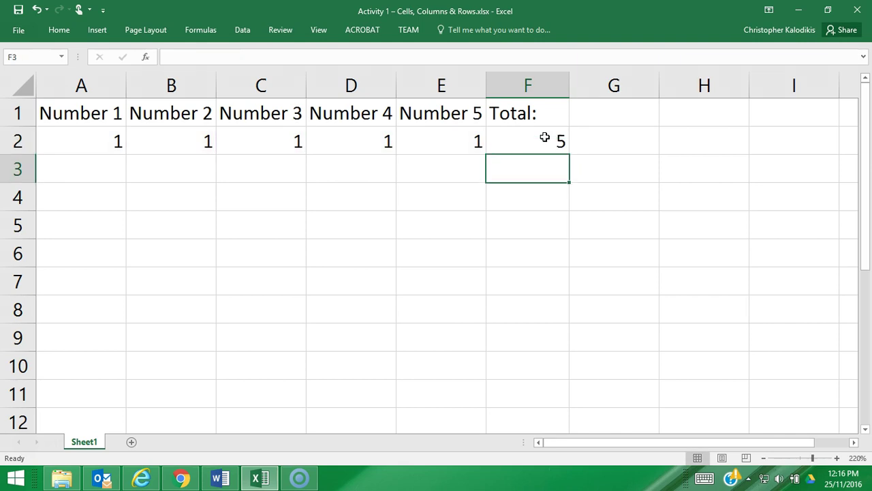
pyautogui.click(544, 138)
pyautogui.click(226, 56)
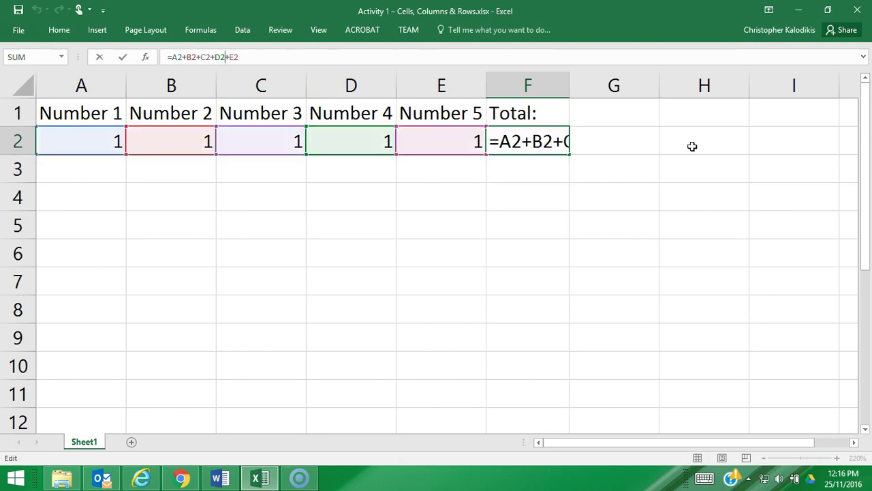
pyautogui.doubleClick(235, 57)
pyautogui.tripleClick(194, 49)
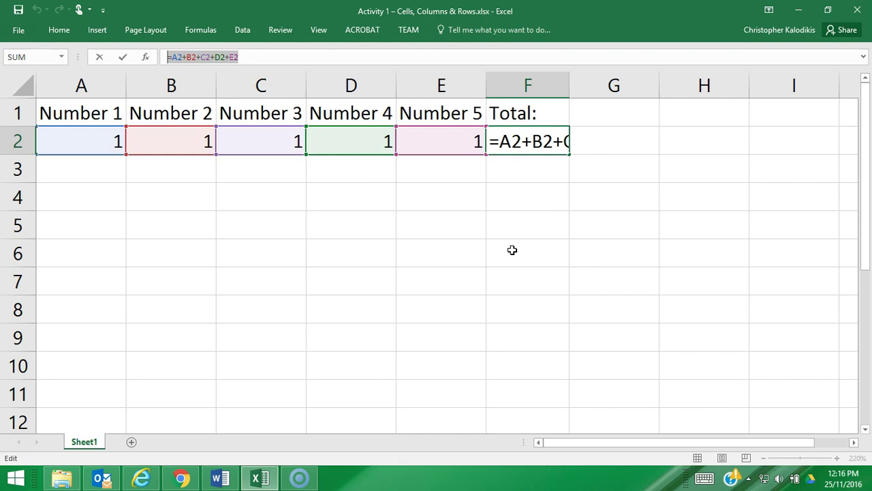
pyautogui.press('Escape')
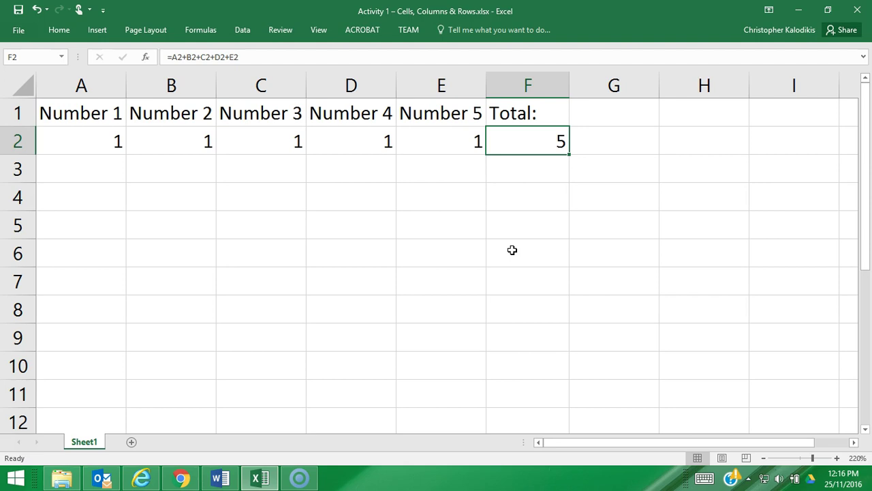
pyautogui.moveTo(80, 114); pyautogui.dragTo(539, 114)
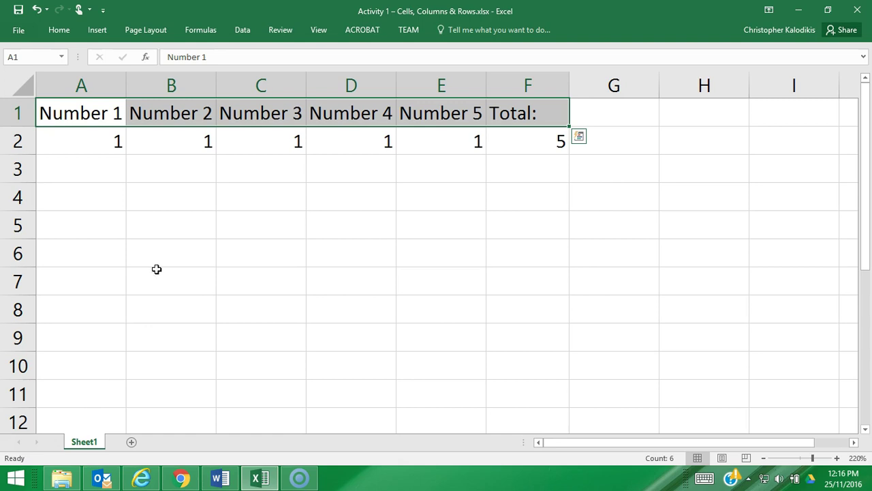
pyautogui.moveTo(79, 144); pyautogui.dragTo(441, 151)
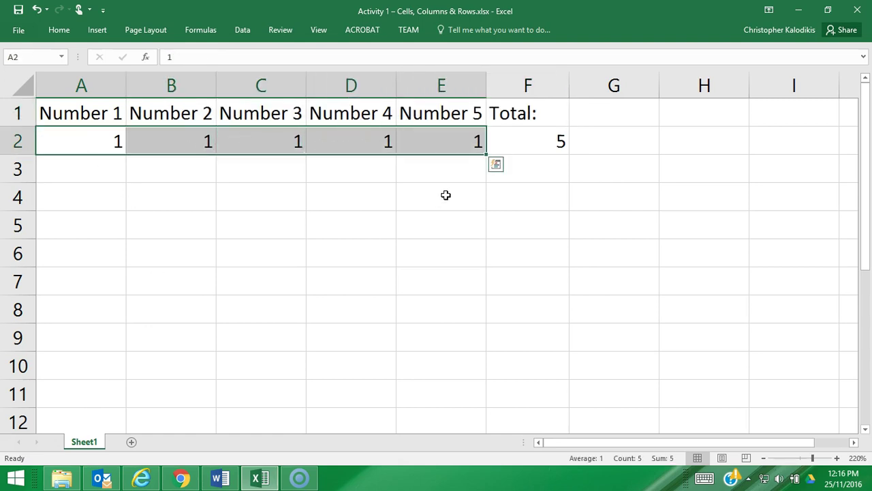
pyautogui.click(557, 139)
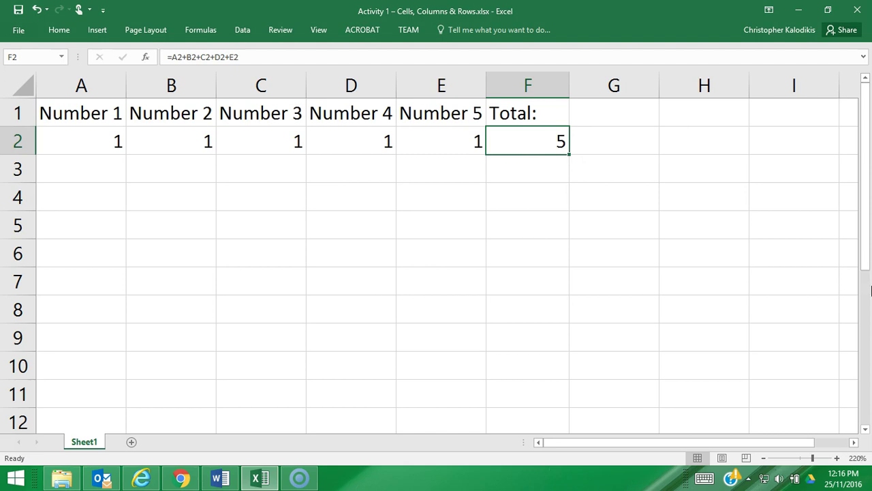
# - Edit B2 from 1 to 11 and check that F2 now totals 15
pyautogui.click(174, 147)
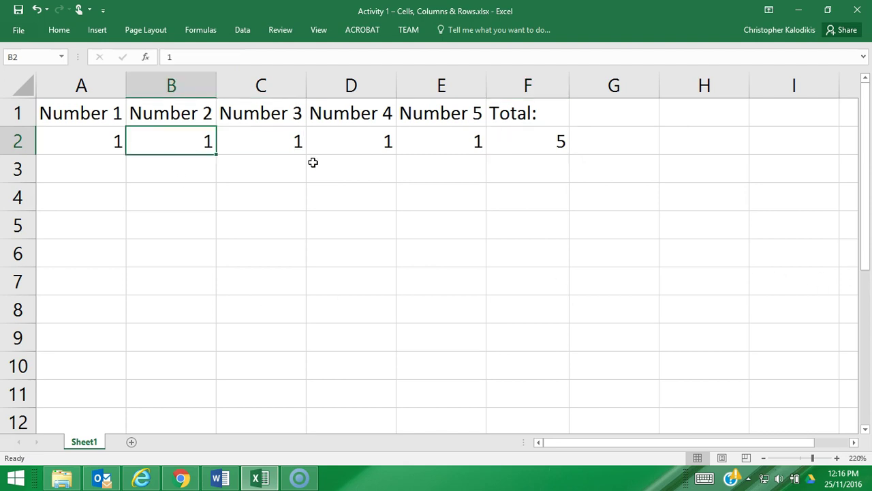
pyautogui.press('F2')
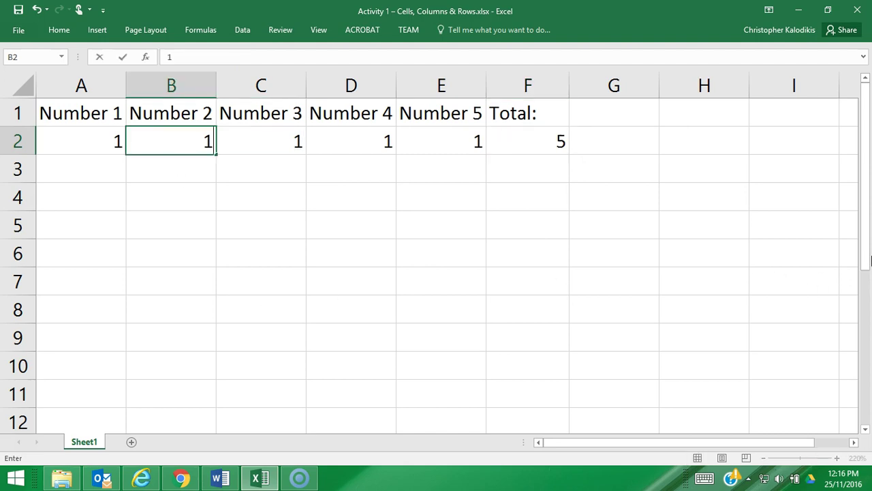
pyautogui.write('1')
pyautogui.press('Return')
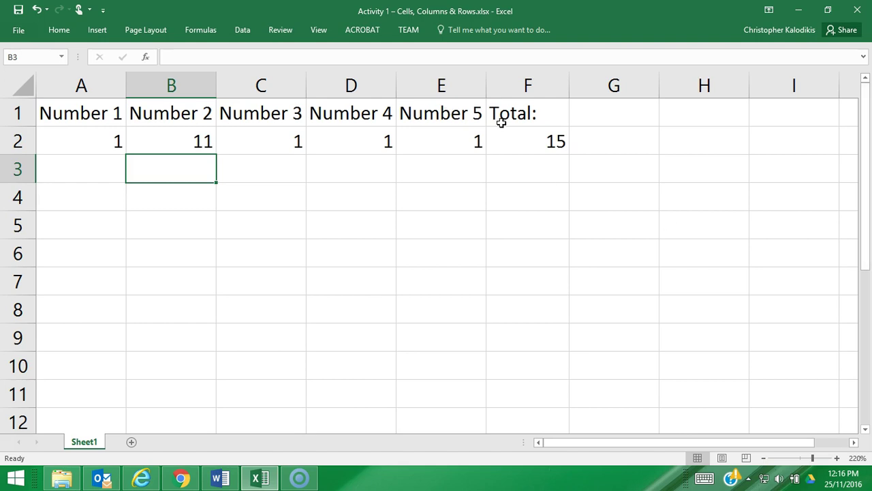
pyautogui.click(549, 147)
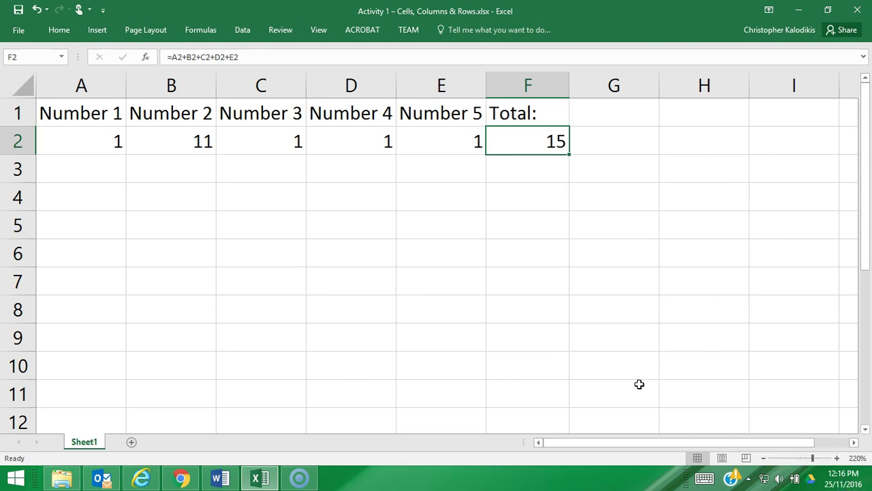
# - Select column A, then row 3, then cell D2
pyautogui.click(103, 85)
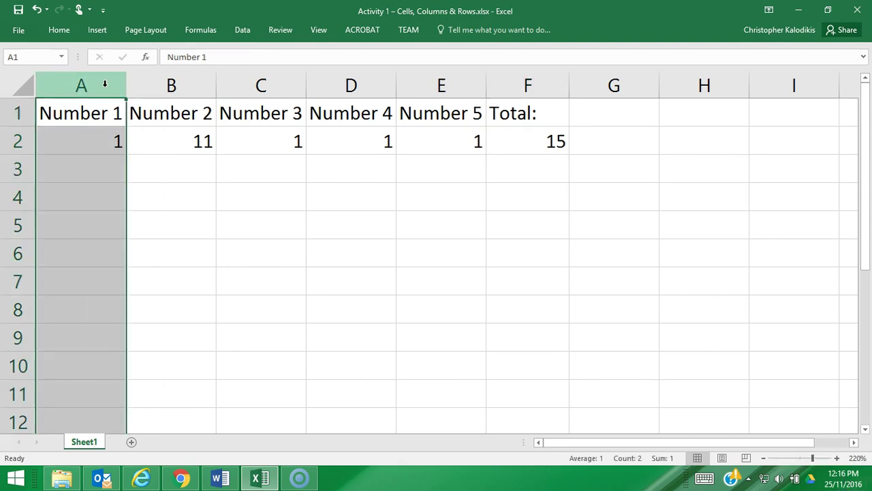
pyautogui.click(20, 169)
pyautogui.click(367, 147)
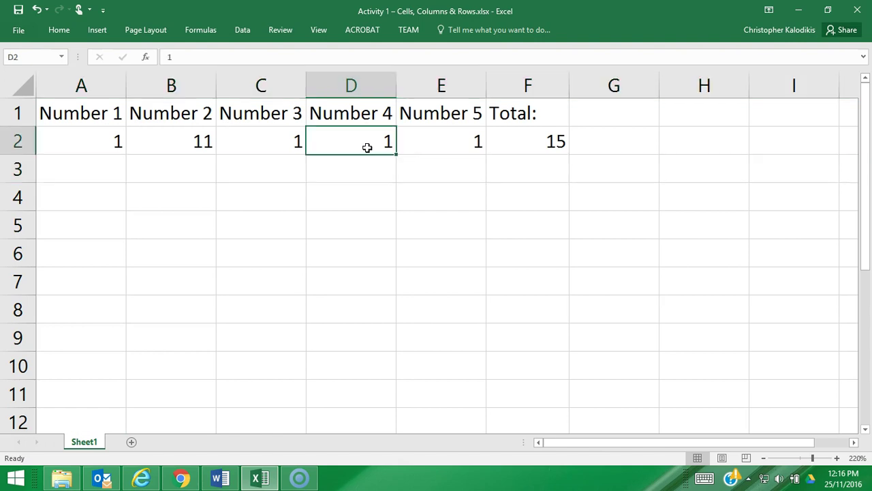